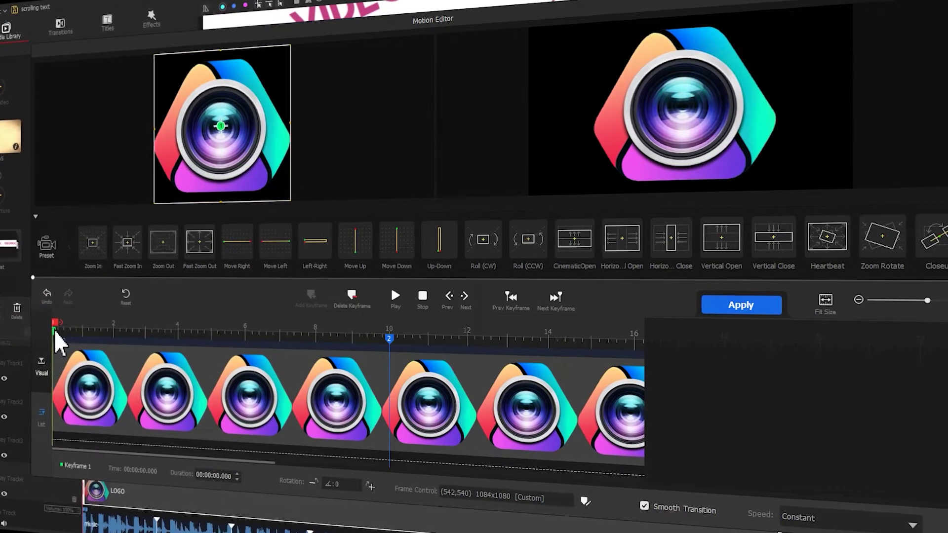
Enlarge the logo, select the Lorem ipsum placeholder text, and shift the clip hue to -42
drag(148, 203, 78, 250)
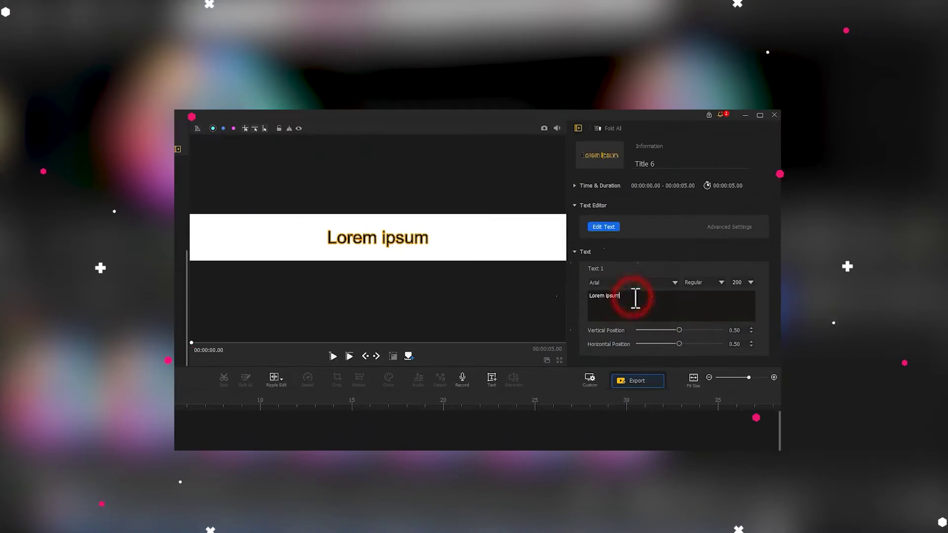
drag(635, 298, 588, 299)
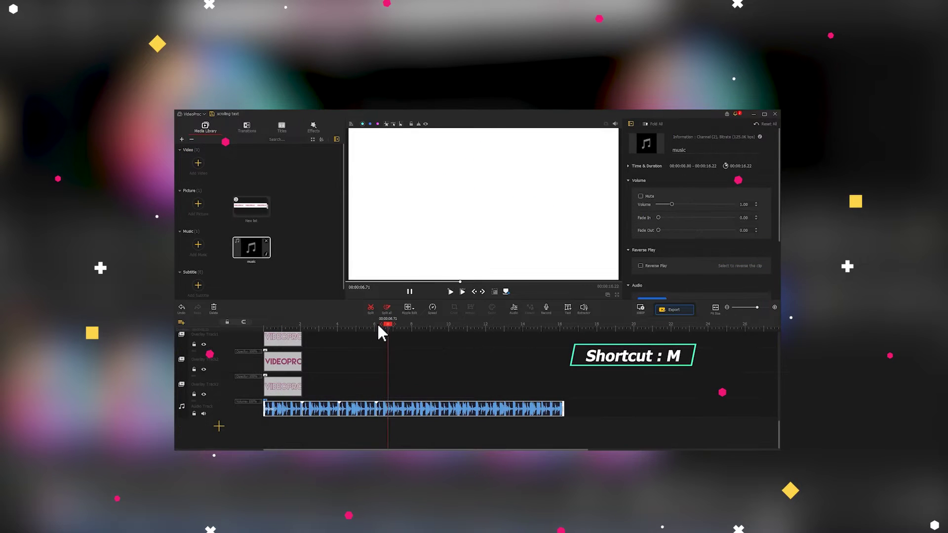
key(space)
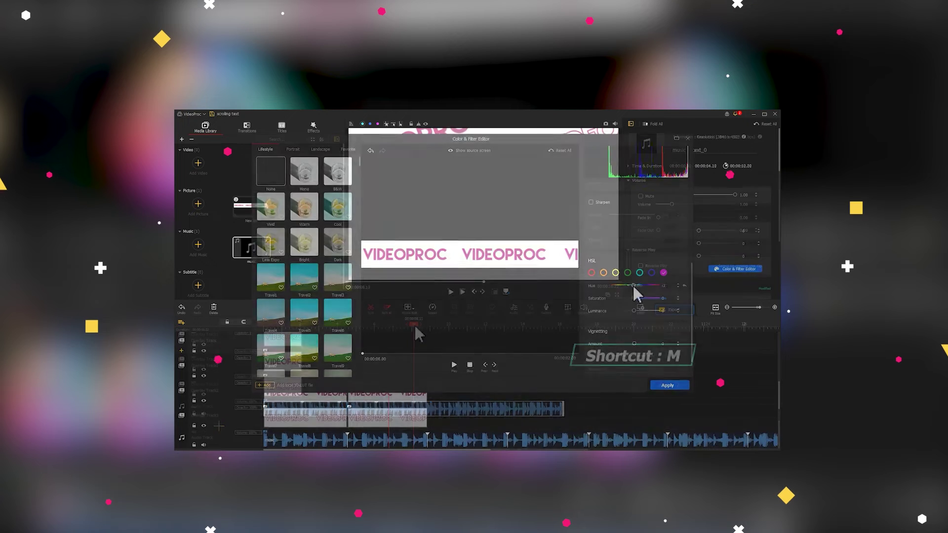
drag(633, 292, 610, 286)
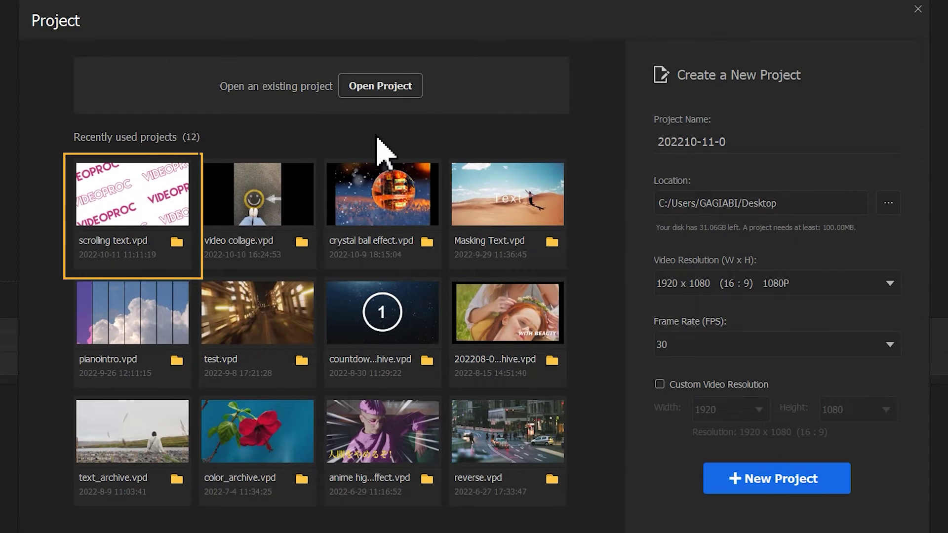
Open scrolling text.vpd, preview its diagonal VIDEOPROC bars, and switch to the background video folder
click(155, 193)
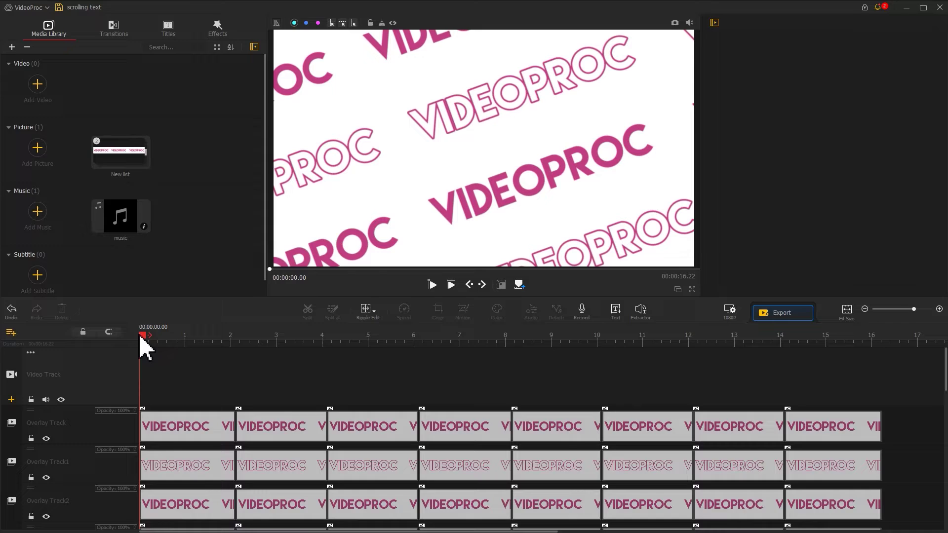
key(space)
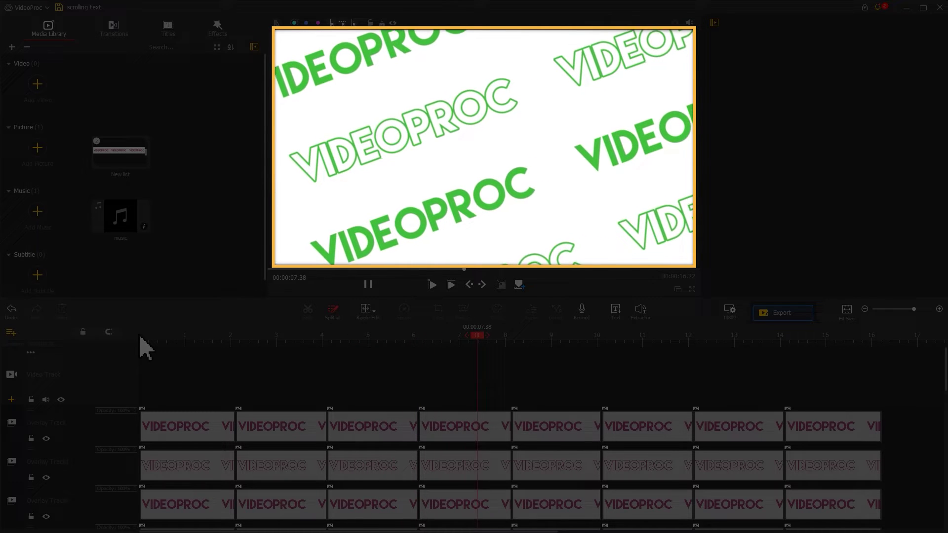
key(space)
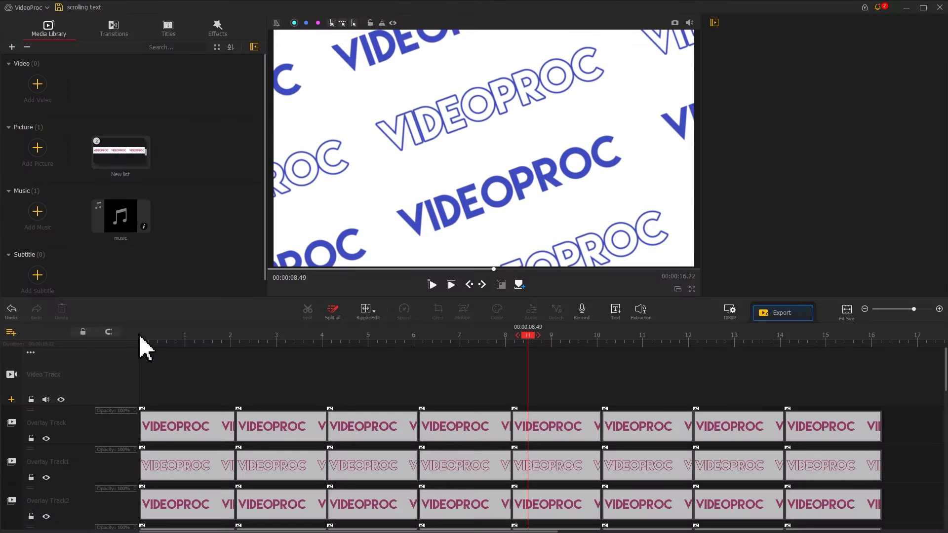
key(alt+Tab)
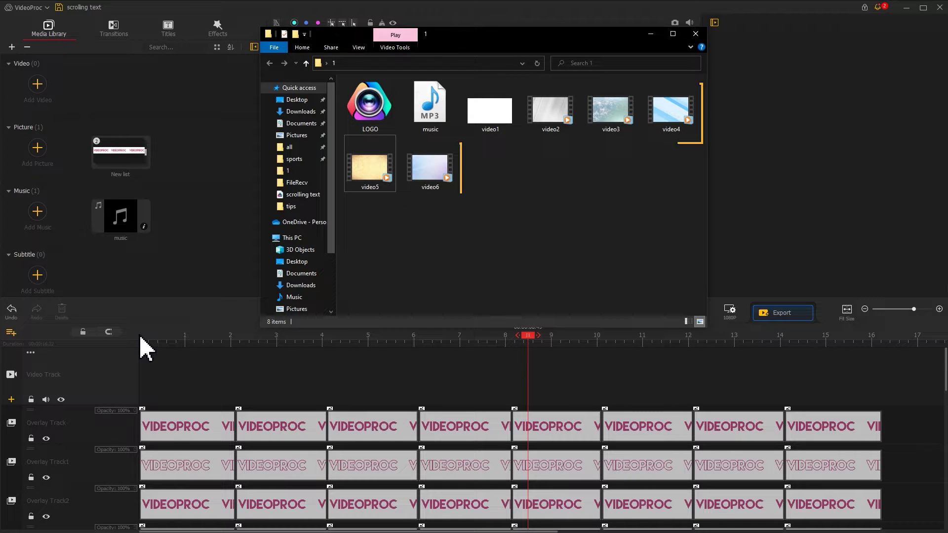
Select video1 through video6 in Explorer and bring them into the Media Library
drag(345, 227, 446, 195)
drag(494, 156, 185, 143)
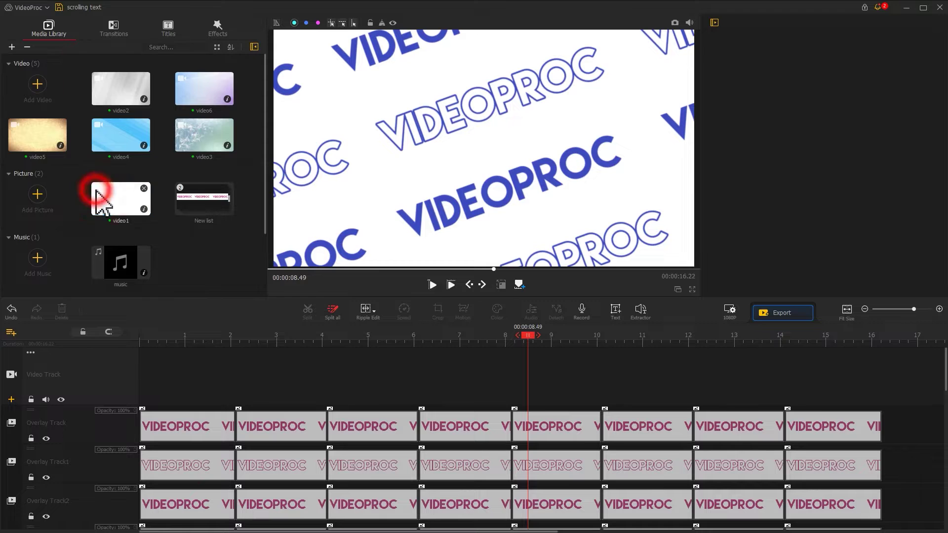
Place video1 through video6 in order along the video track
drag(98, 198, 120, 364)
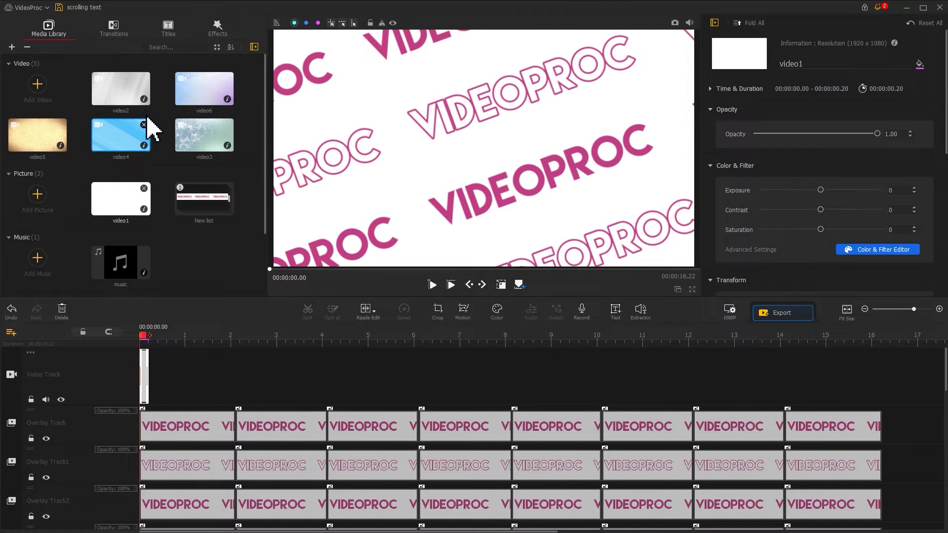
drag(134, 97, 223, 360)
drag(208, 138, 829, 368)
drag(120, 134, 430, 375)
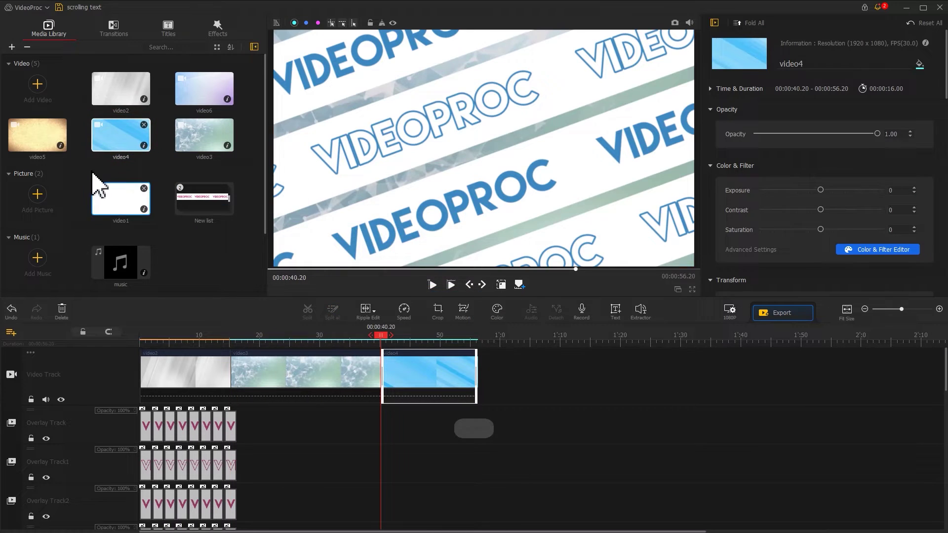
drag(37, 135, 566, 380)
drag(182, 98, 609, 406)
Stretch video1 to last until 4.10 and trim video2 to end around six seconds
click(148, 340)
scroll(189, 349, up, 2)
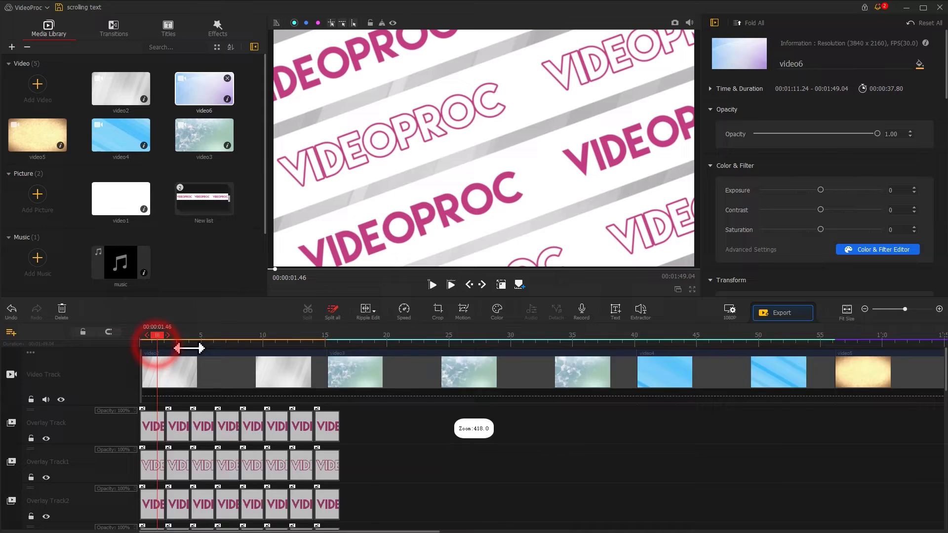
scroll(189, 349, up, 3)
click(492, 339)
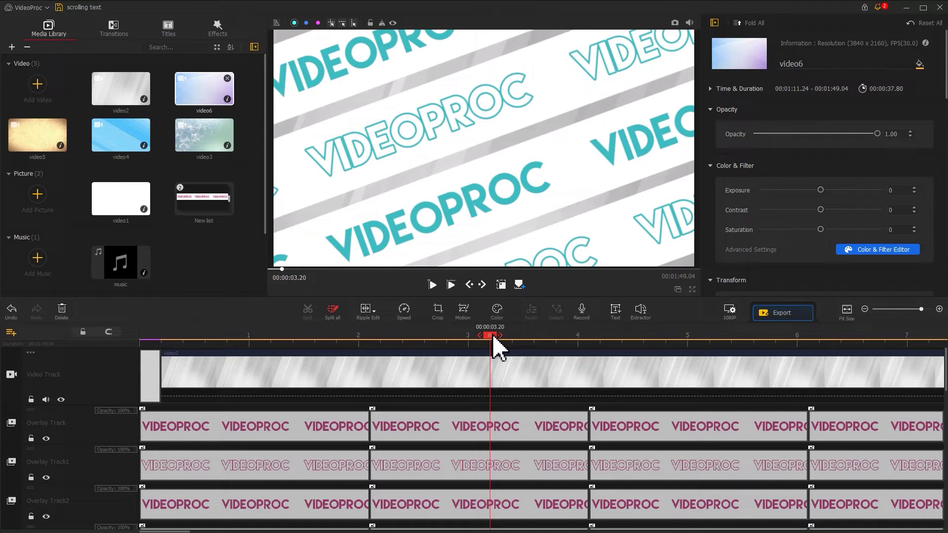
click(153, 370)
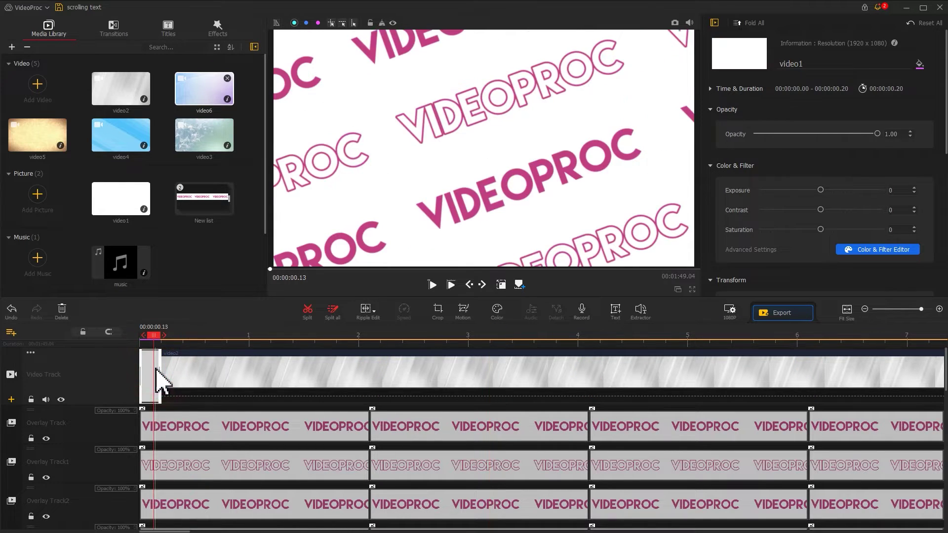
click(160, 372)
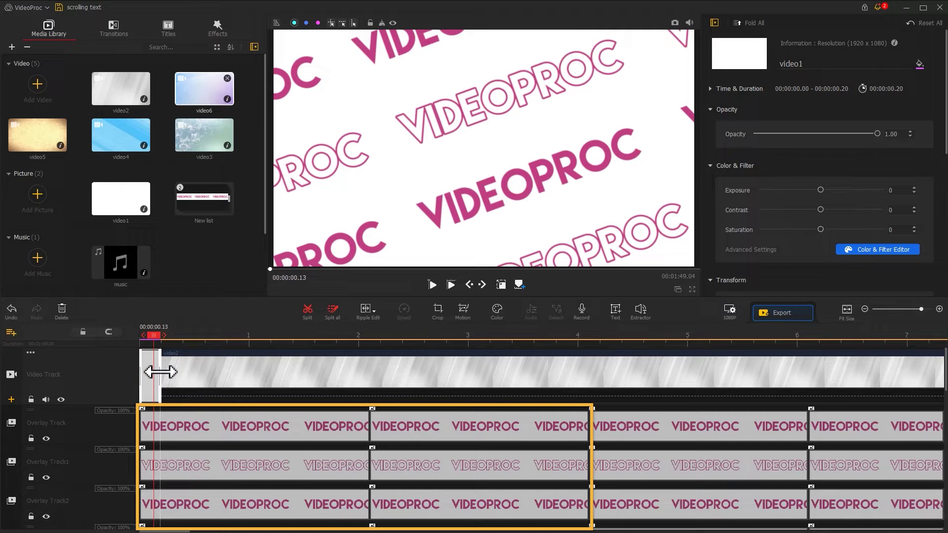
drag(160, 371, 588, 402)
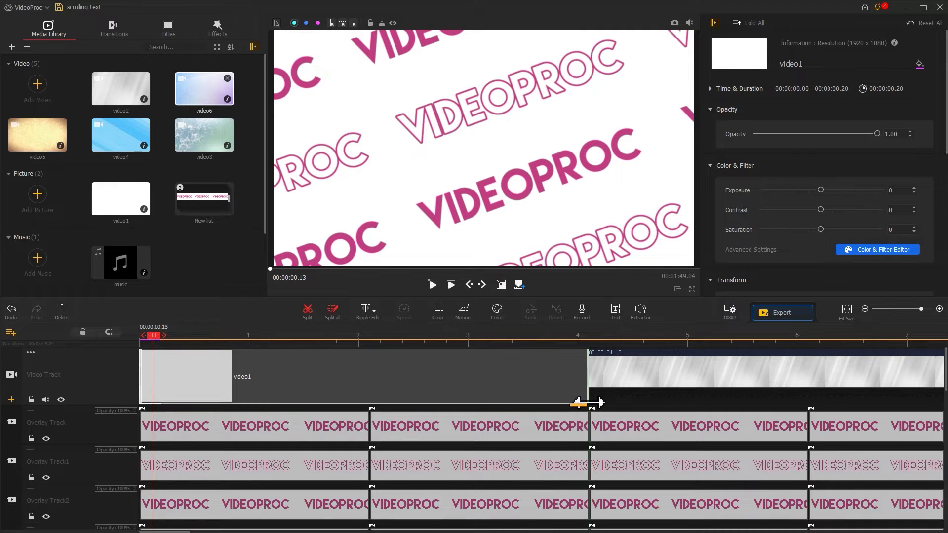
scroll(605, 356, down, 5)
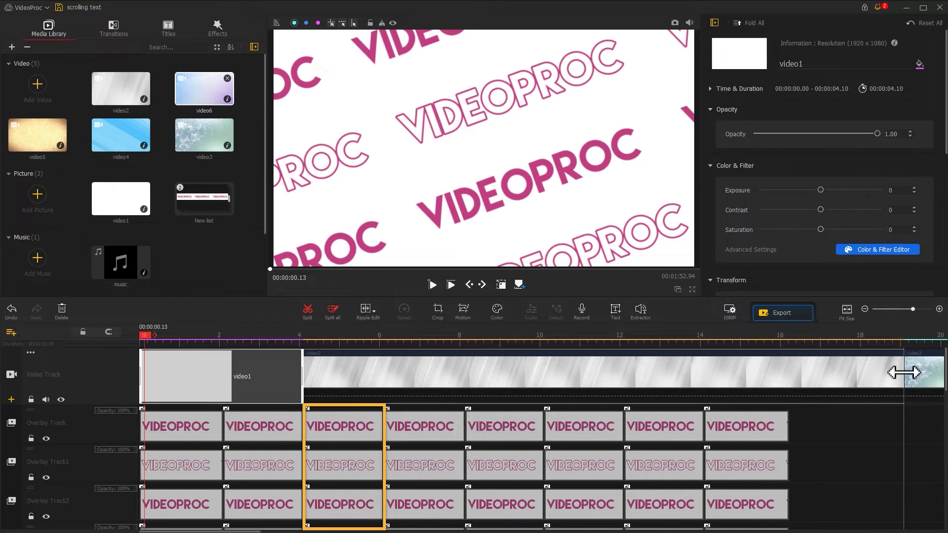
click(904, 372)
drag(904, 373, 383, 398)
Split video3 at 8.13 and video4 at 10.10, deleting each leftover tail
click(464, 336)
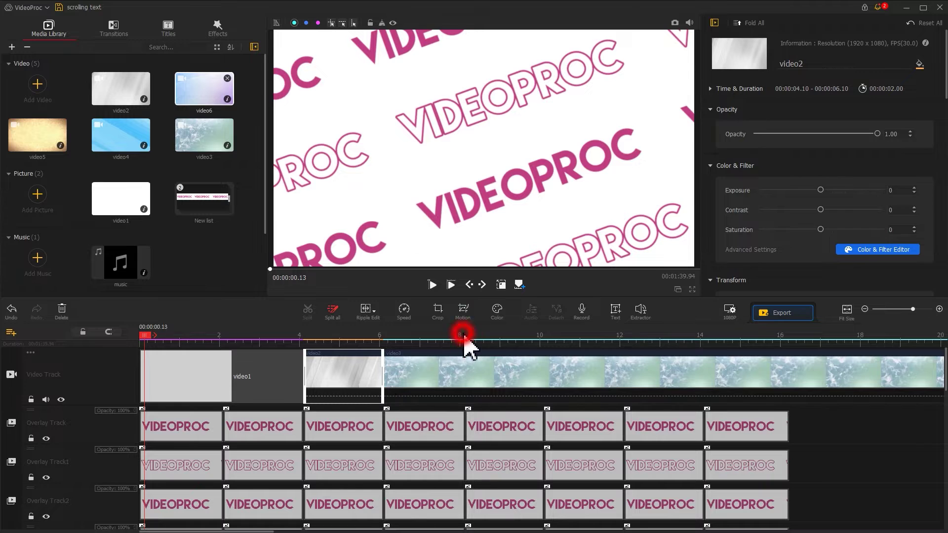
click(467, 368)
click(307, 311)
click(509, 385)
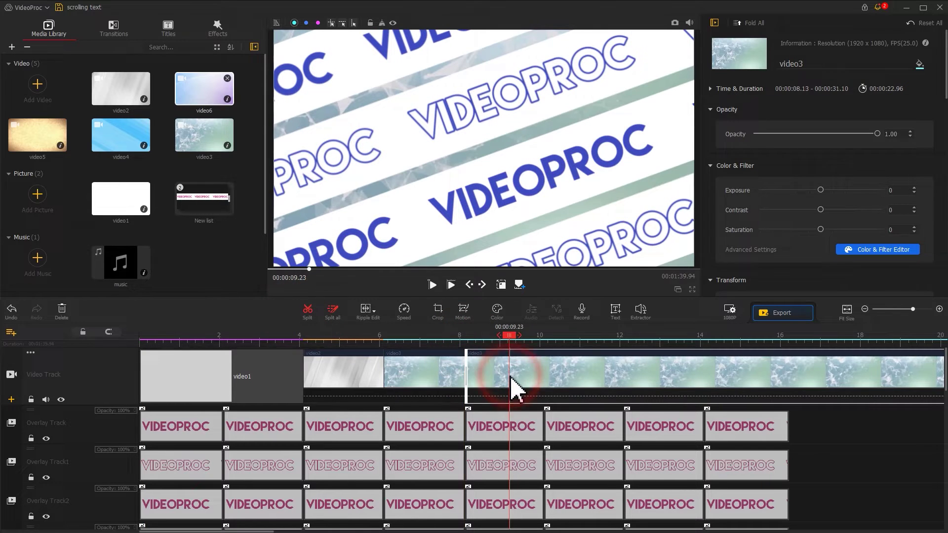
key(Delete)
click(543, 337)
click(546, 368)
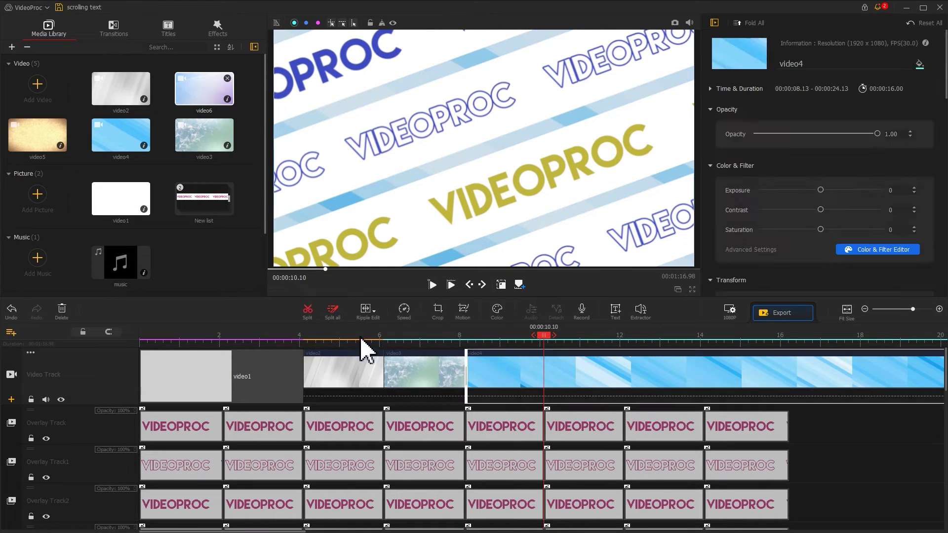
click(307, 311)
click(573, 378)
key(Delete)
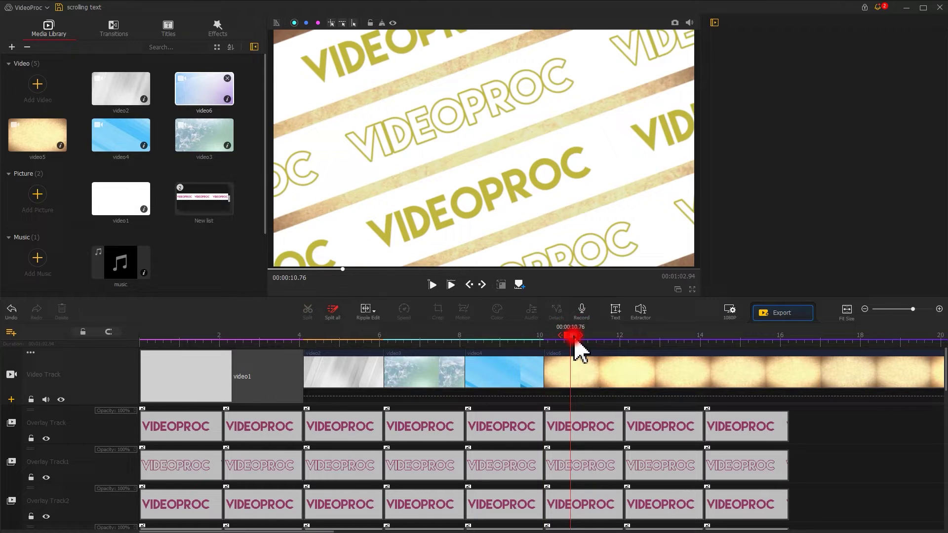
Cut video6 at 16.22, where the text bars end, and remove the excess
drag(576, 343, 656, 377)
click(629, 390)
click(789, 370)
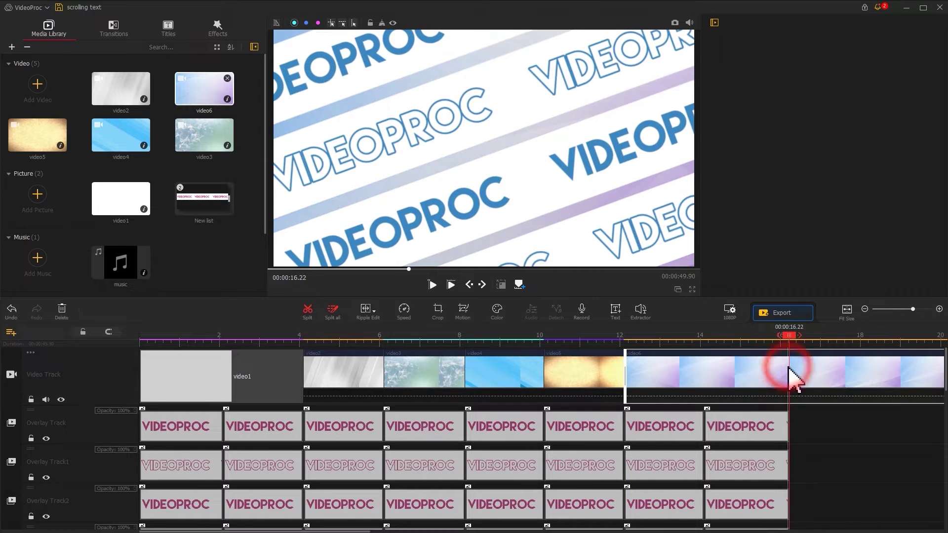
key(Delete)
click(819, 377)
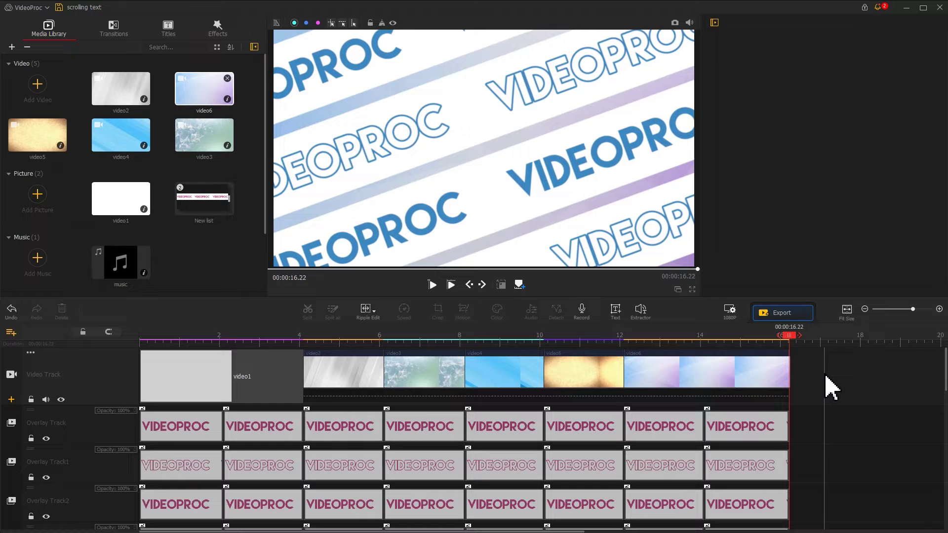
Set the 4.10–6.10 text clip to the Darken blend mode
click(290, 337)
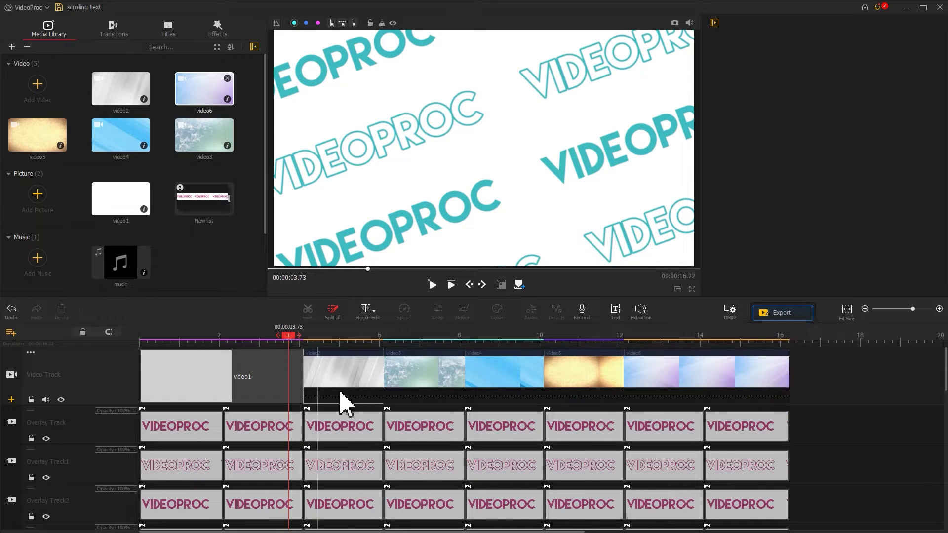
click(364, 426)
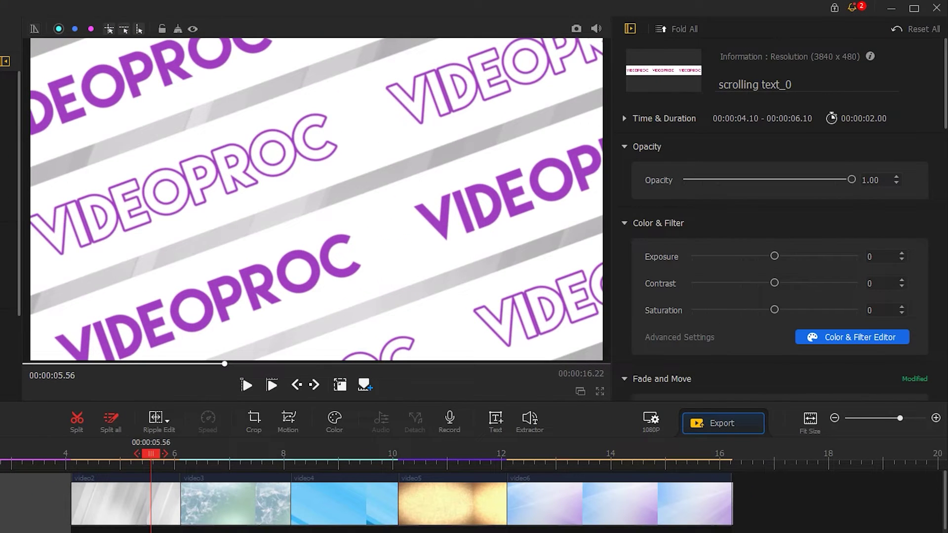
drag(934, 73, 926, 374)
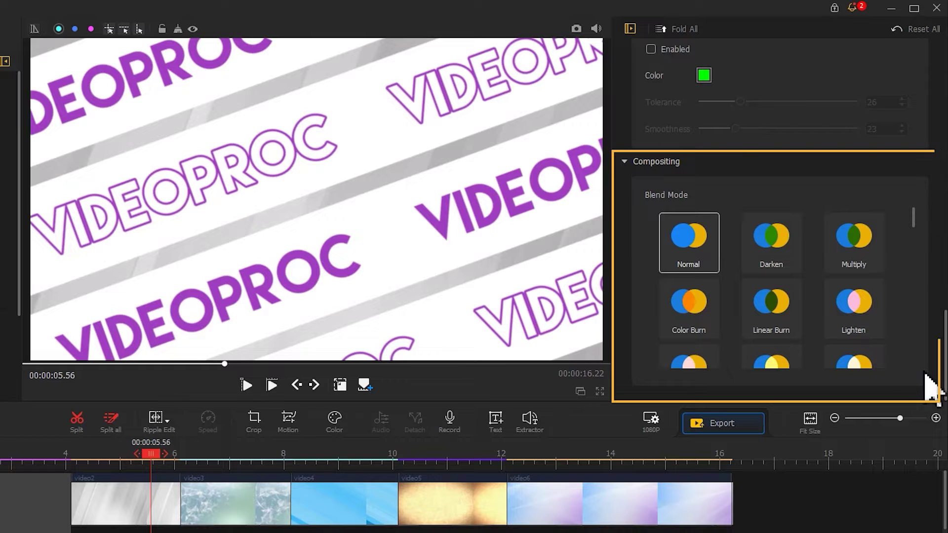
click(778, 256)
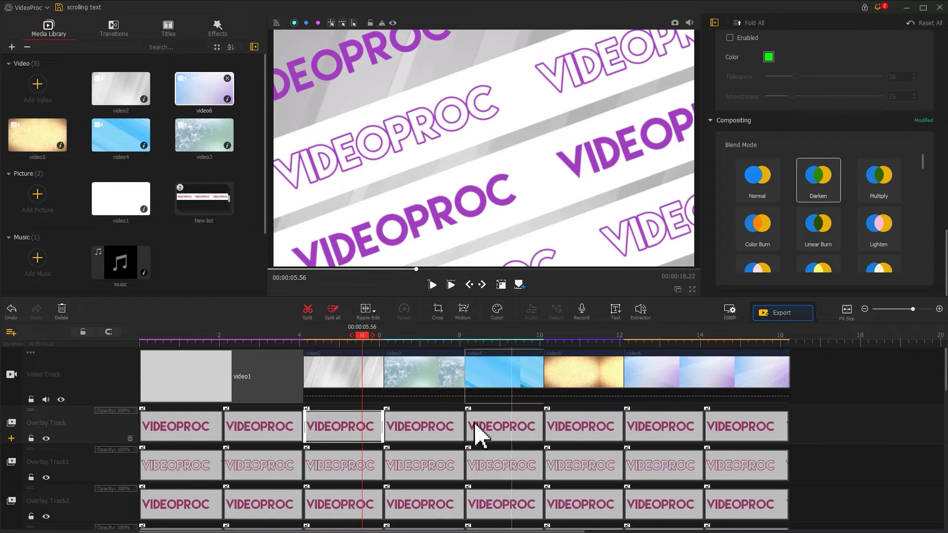
Apply Darken blend to the matching text clips on Overlay Tracks 1, 2 and 3
click(354, 465)
click(816, 198)
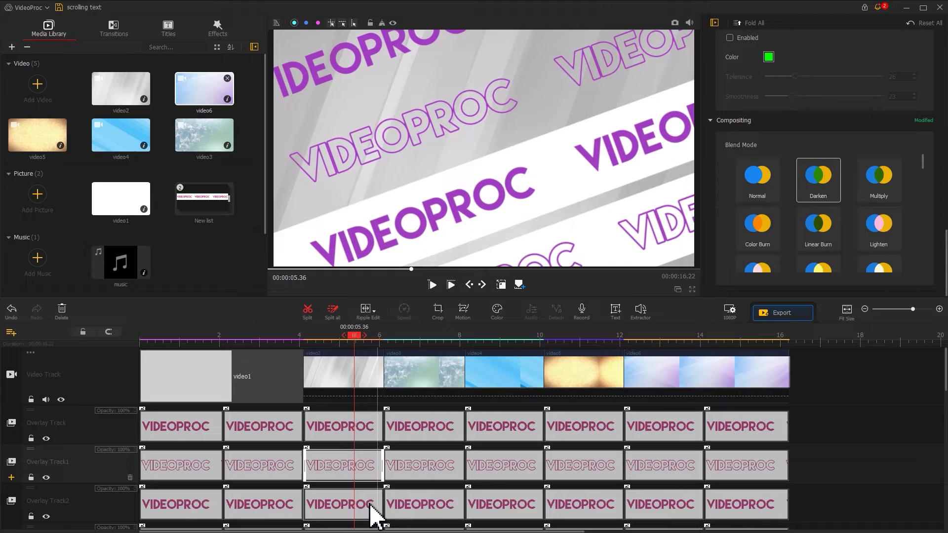
click(372, 505)
click(805, 190)
scroll(377, 469, down, 3)
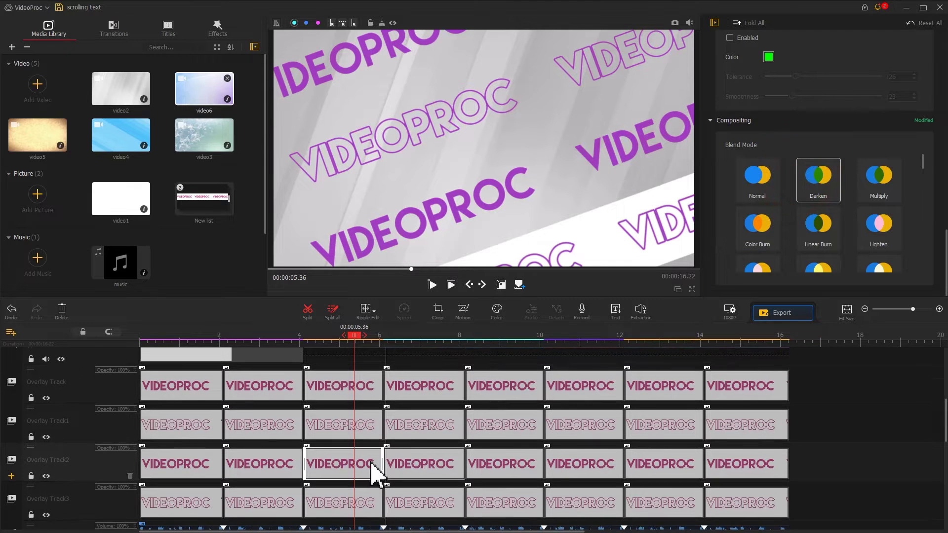
click(345, 479)
click(819, 183)
Blend the final text clips on Overlay Track2 and Track3 in Darken, then return to the start
click(748, 415)
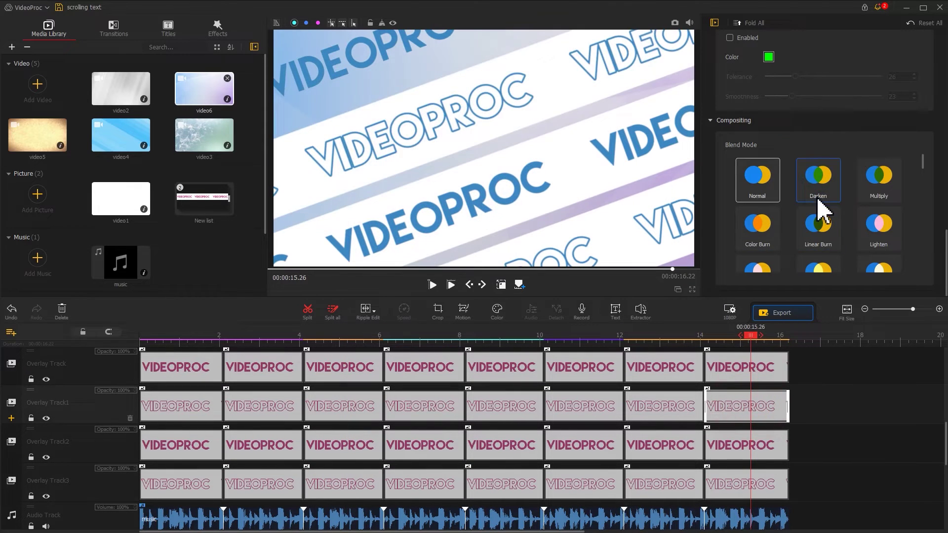
click(752, 447)
click(822, 188)
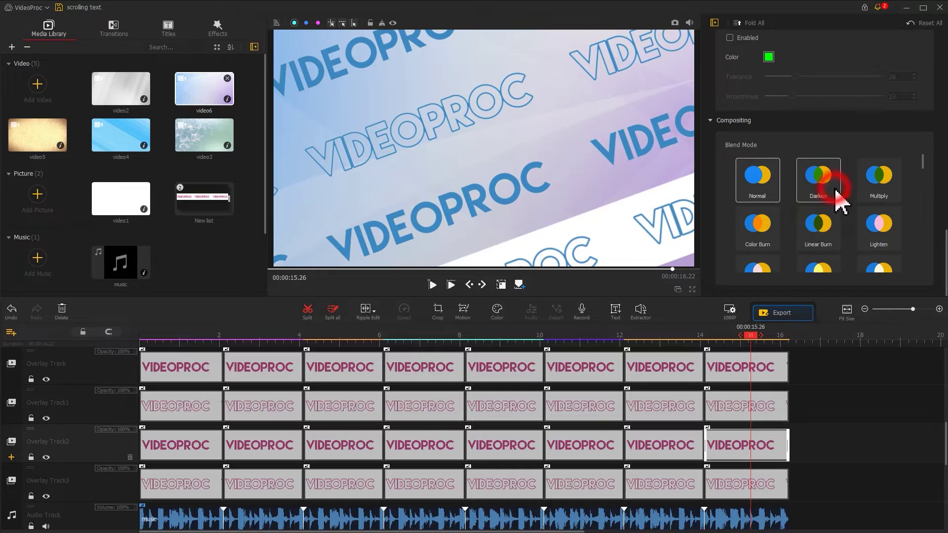
click(765, 482)
click(823, 194)
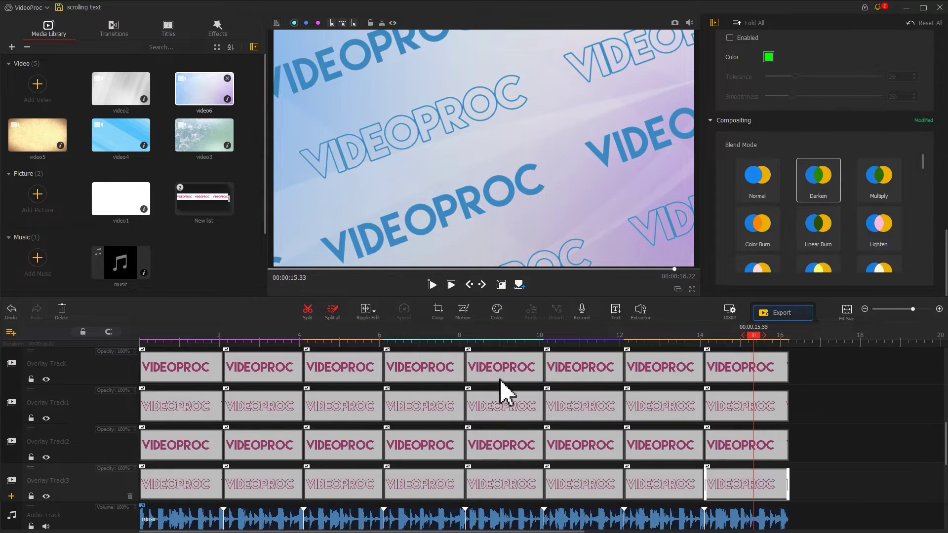
click(142, 336)
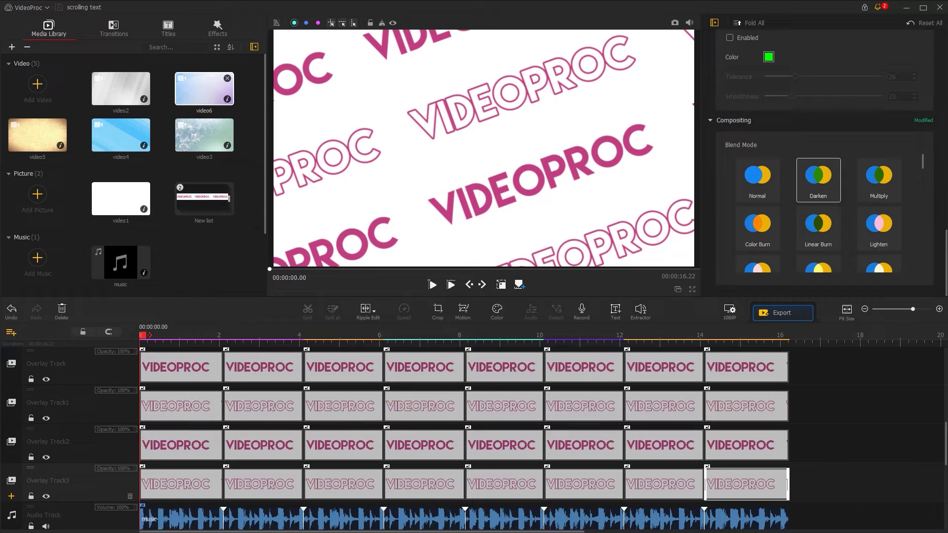
Import the LOGO image, add Overlay Track4, and place LOGO on it
drag(94, 526, 186, 292)
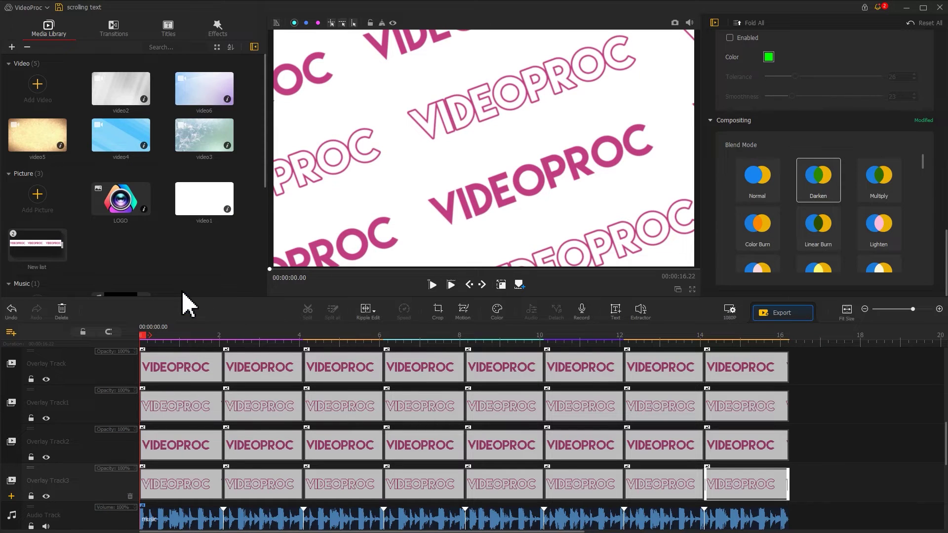
click(82, 371)
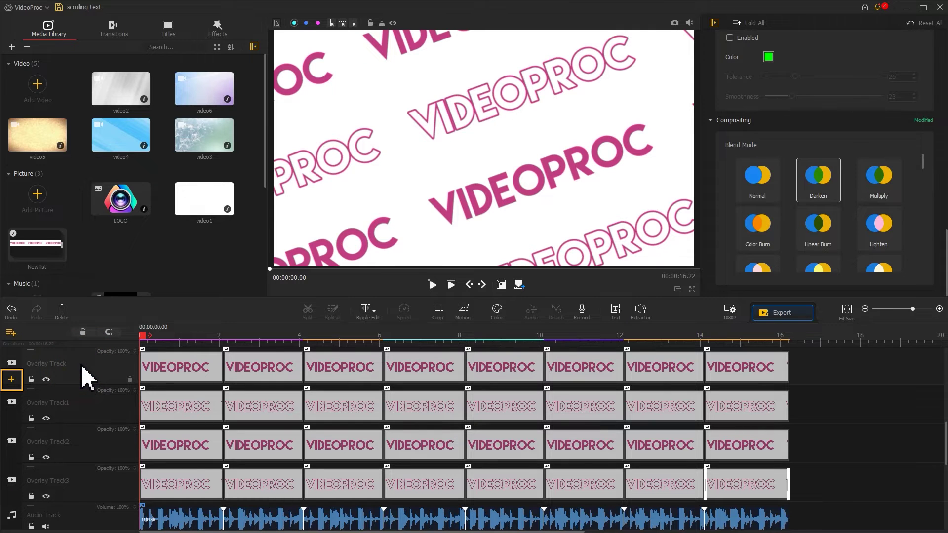
click(11, 380)
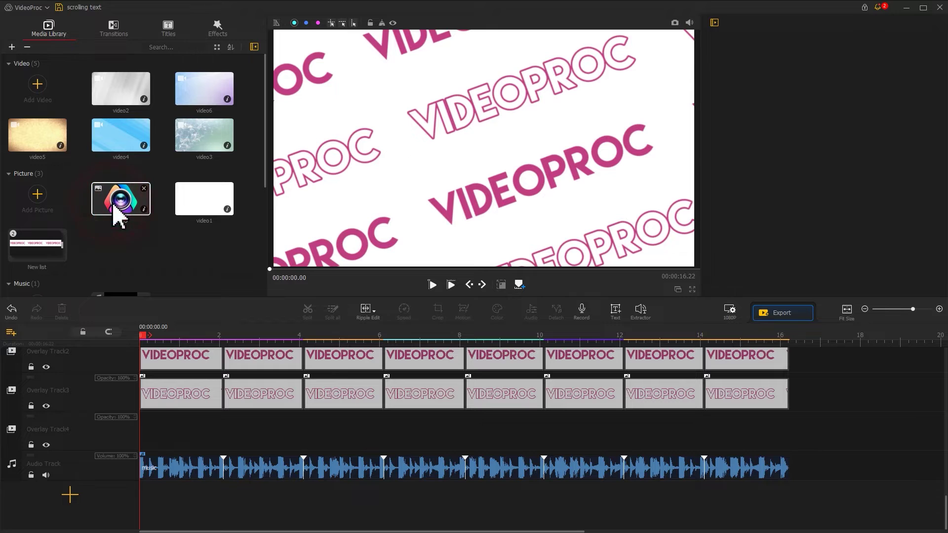
drag(116, 211, 789, 477)
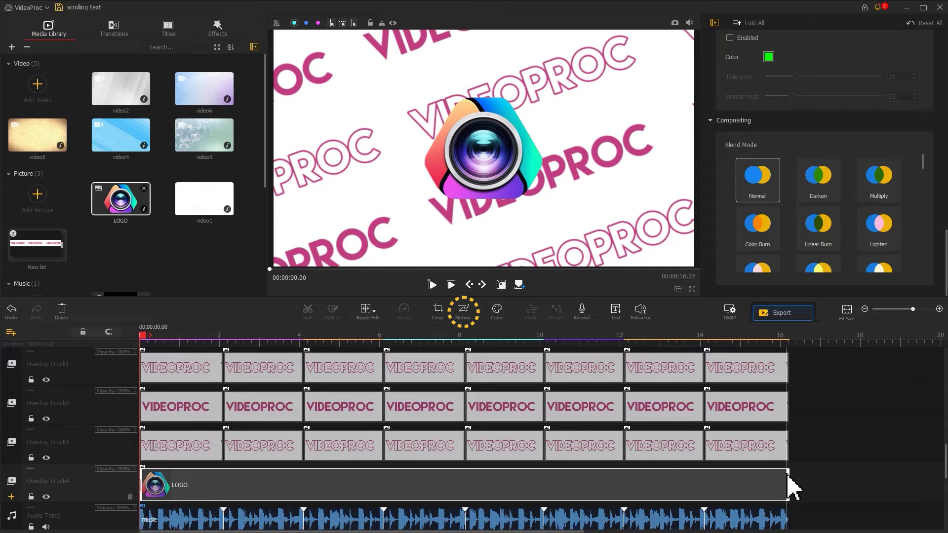
Apply the Zoom In motion preset to LOGO and enlarge keyframe 1's frame to 2531x1751
click(462, 312)
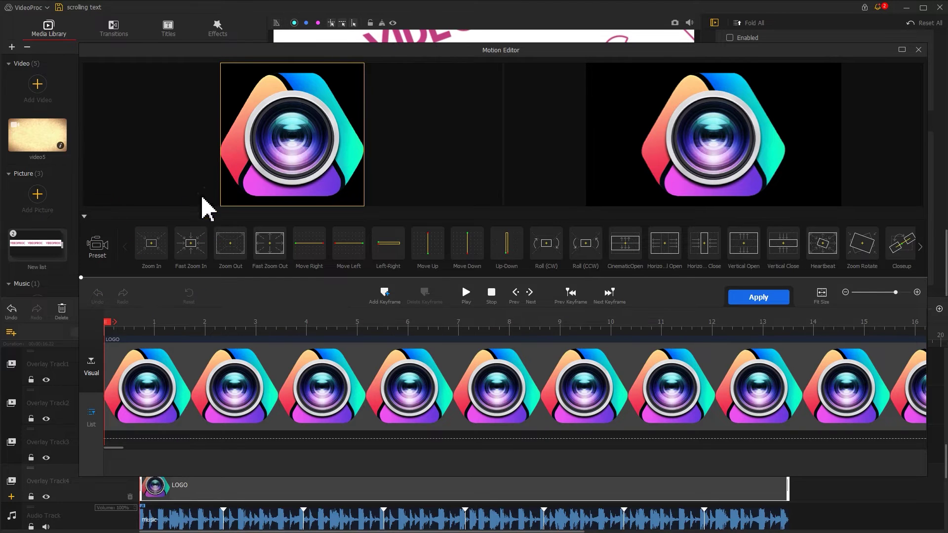
click(160, 260)
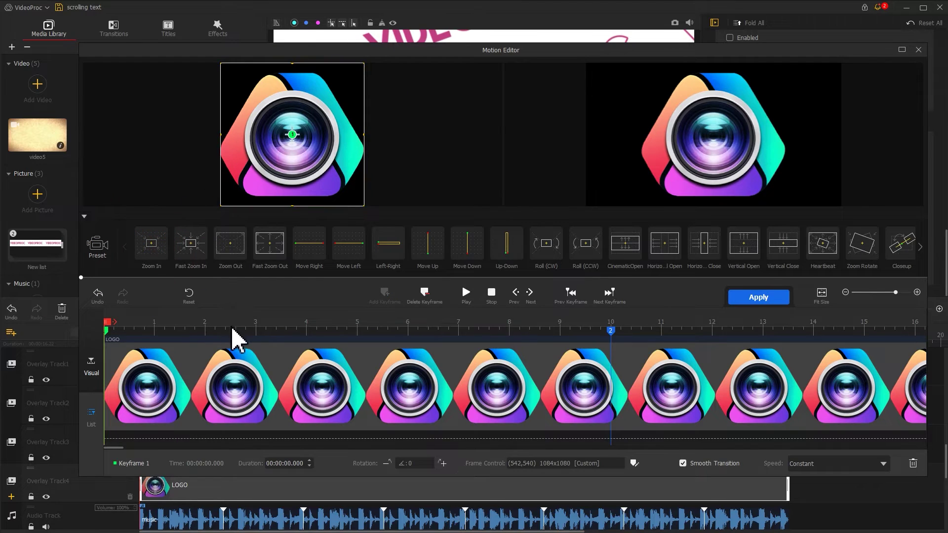
drag(233, 329, 196, 334)
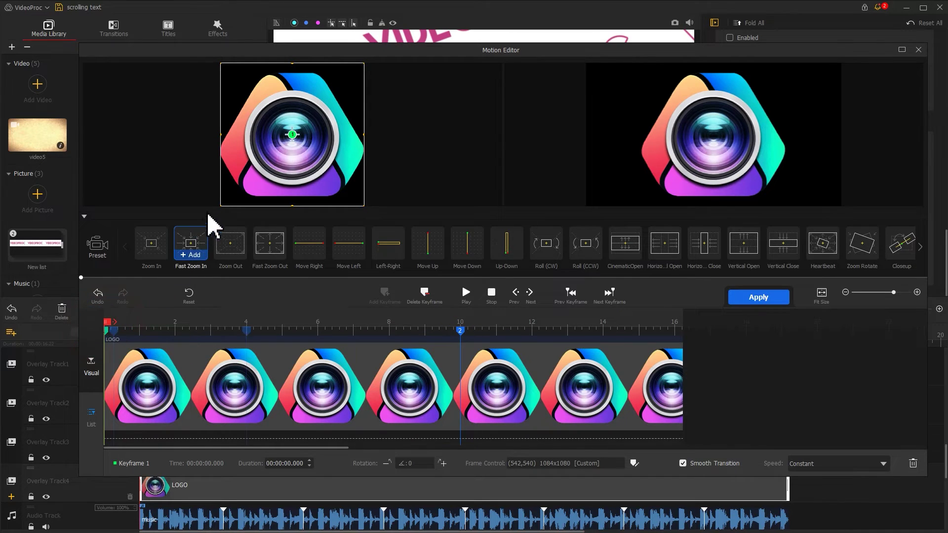
click(221, 206)
drag(221, 206, 158, 248)
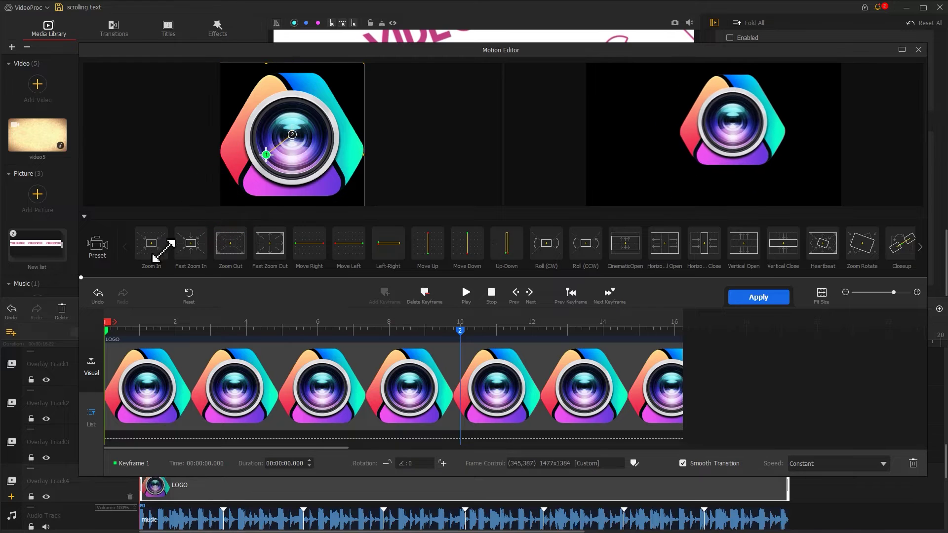
click(363, 65)
drag(363, 65, 434, 42)
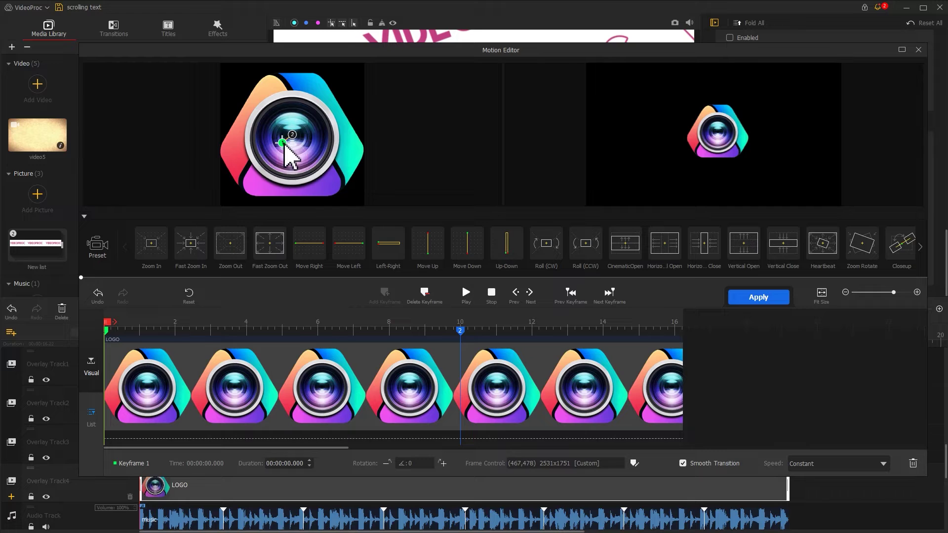
Move the second keyframe to 16.22 s and enlarge its frame to 1300x1200
click(460, 331)
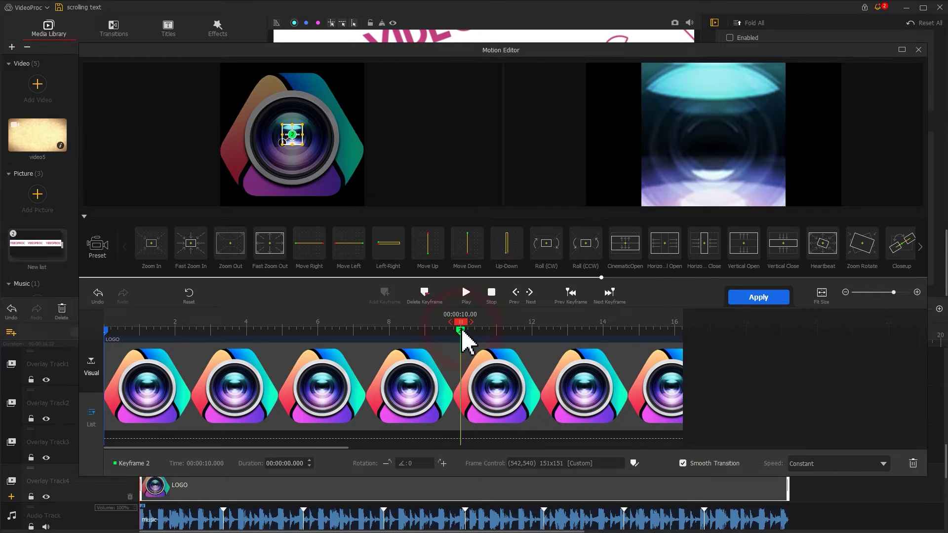
click(461, 333)
drag(462, 332, 704, 340)
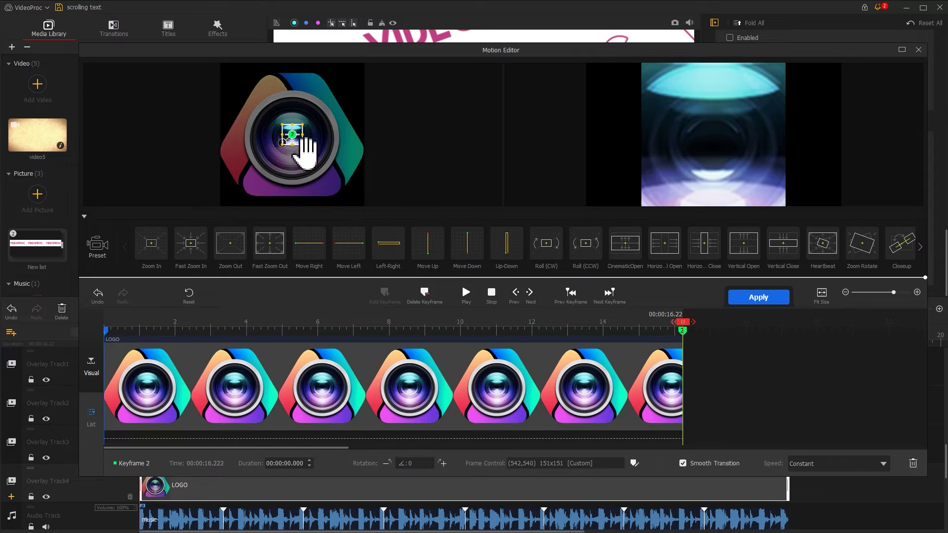
drag(282, 145, 222, 199)
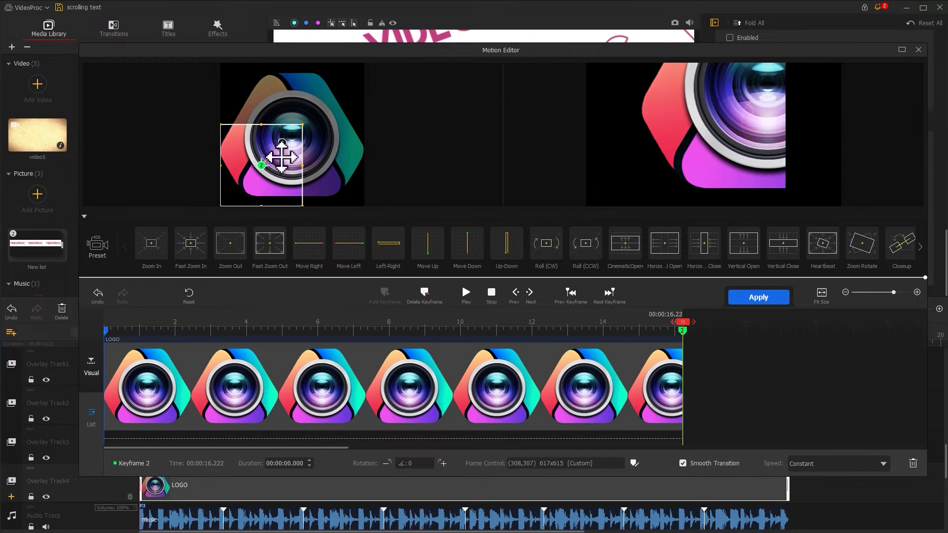
drag(302, 125, 284, 145)
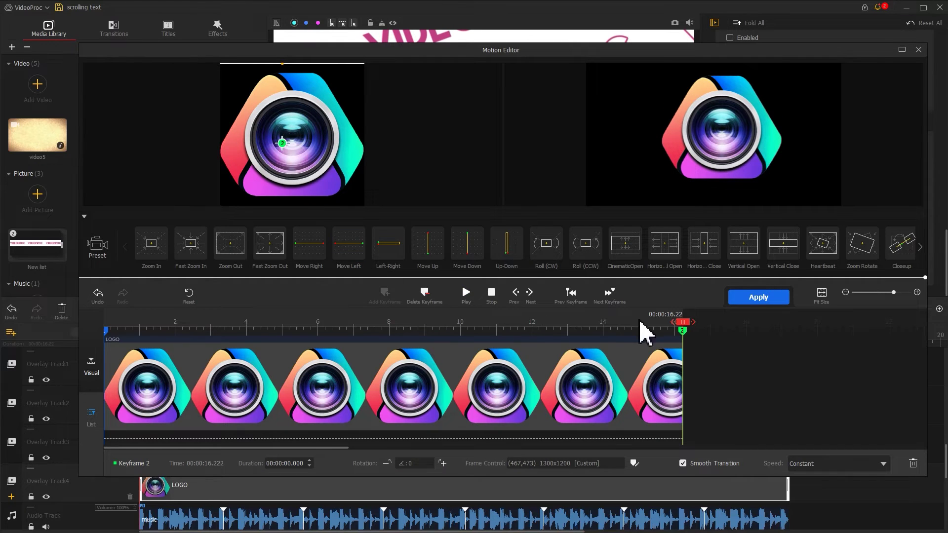
Play the logo zoom animation from the clip's start to check it
drag(683, 322, 674, 322)
click(105, 326)
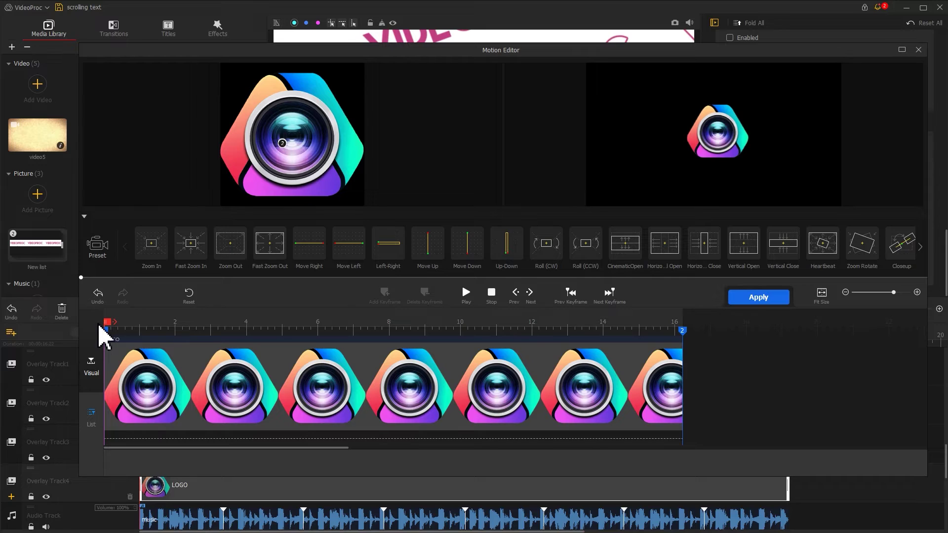
key(space)
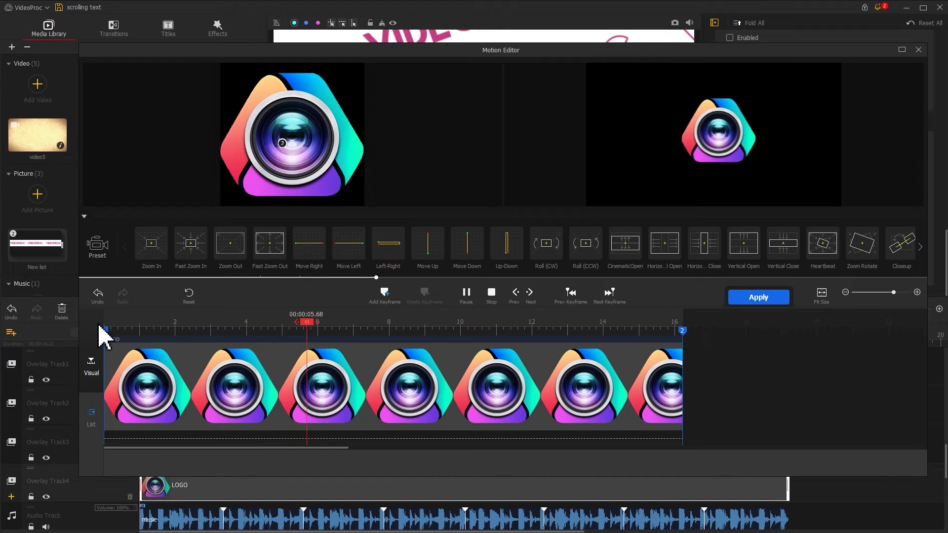
key(space)
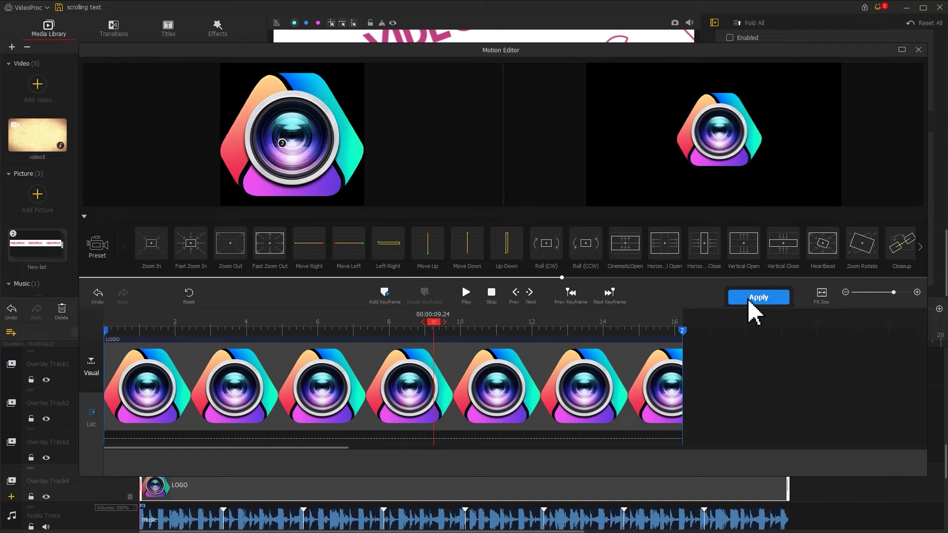
Apply the zoom animation and scale the logo up from its corners in the preview
click(755, 298)
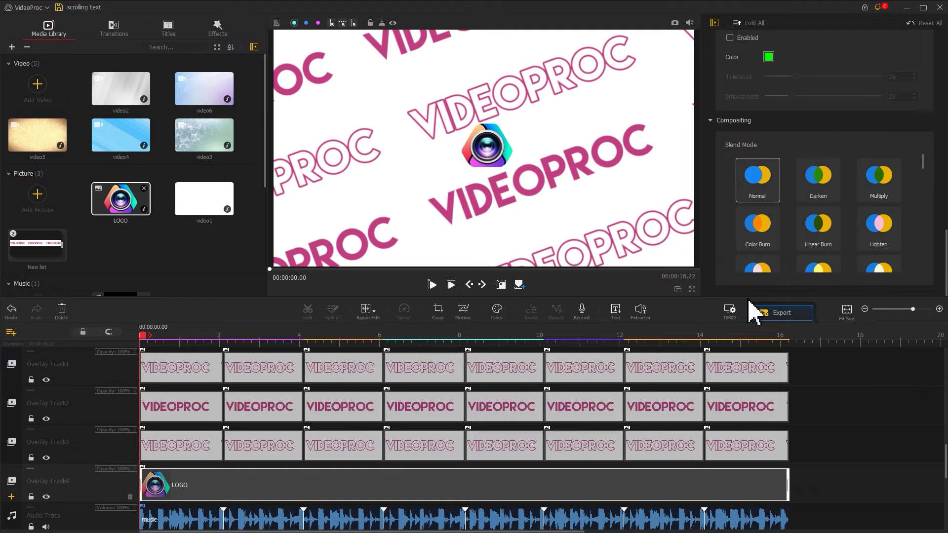
click(501, 285)
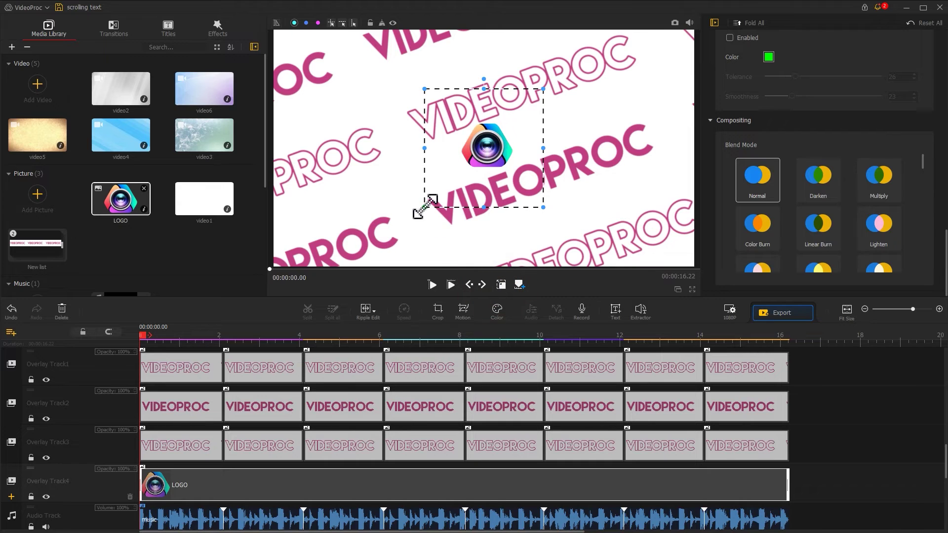
drag(425, 207, 398, 234)
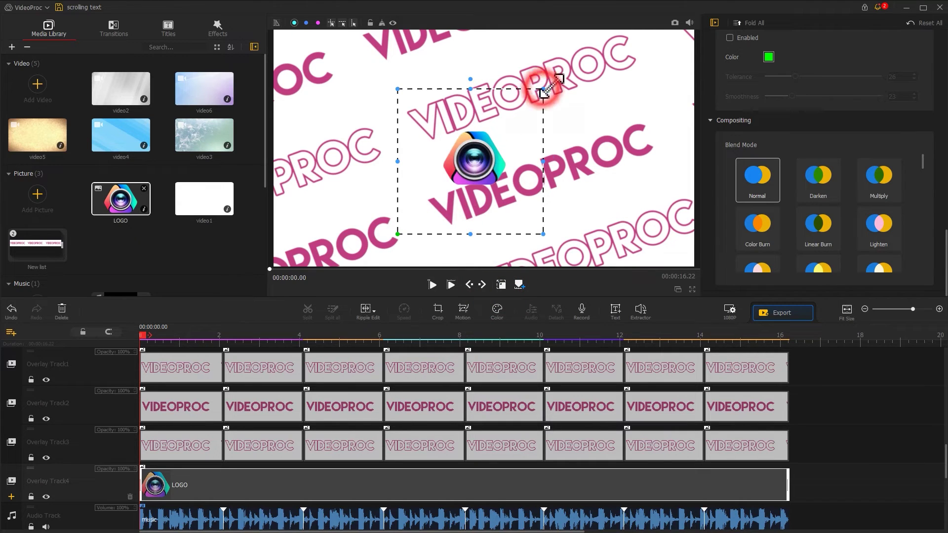
drag(544, 89, 563, 84)
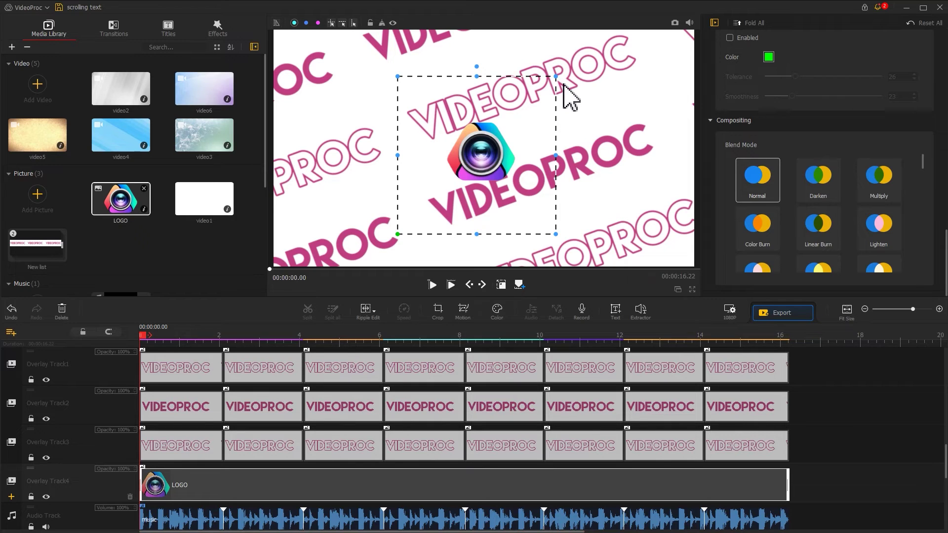
Show rulers and guides, align the logo to the frame centre, then hide the guides
click(277, 22)
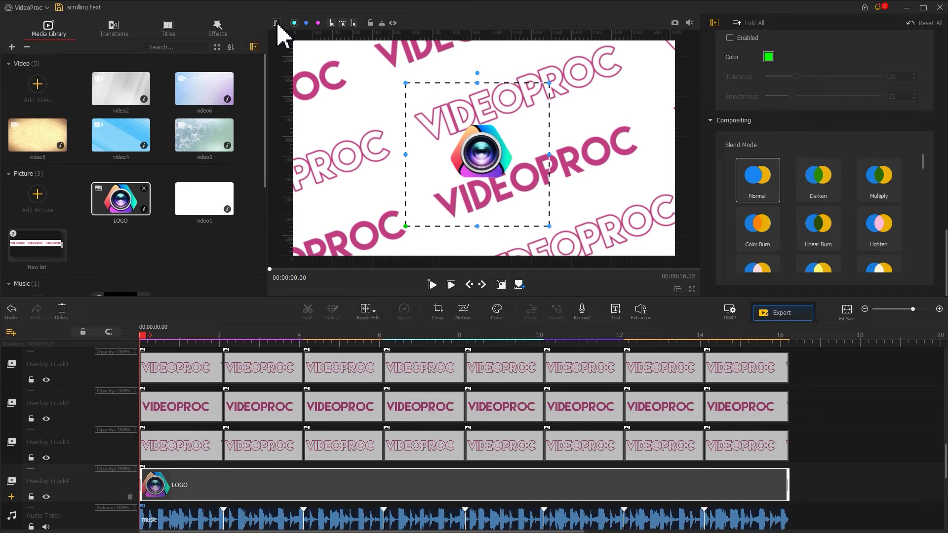
click(334, 23)
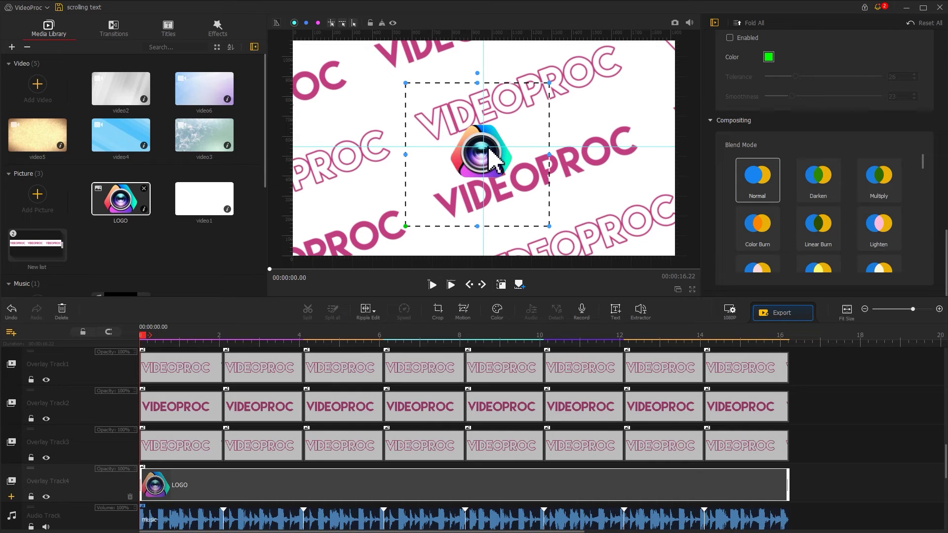
drag(492, 167, 492, 162)
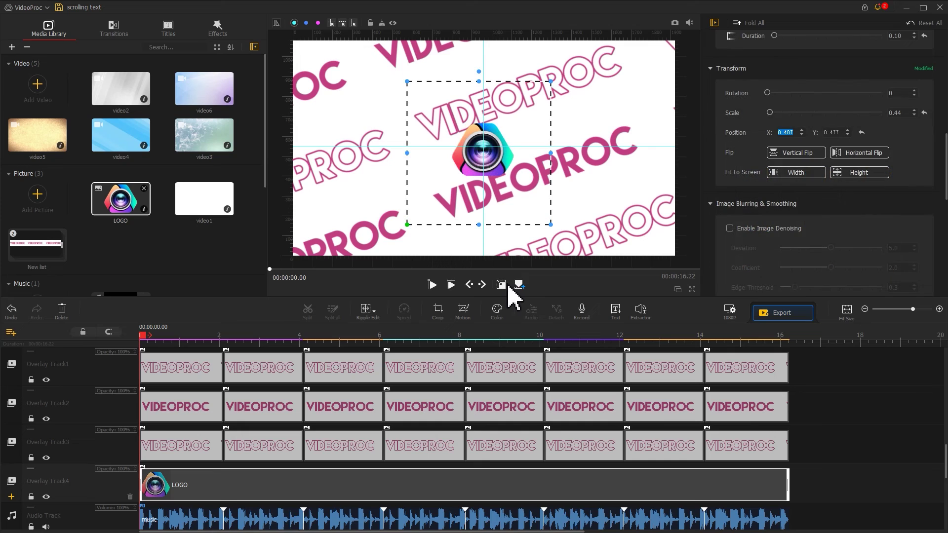
click(502, 286)
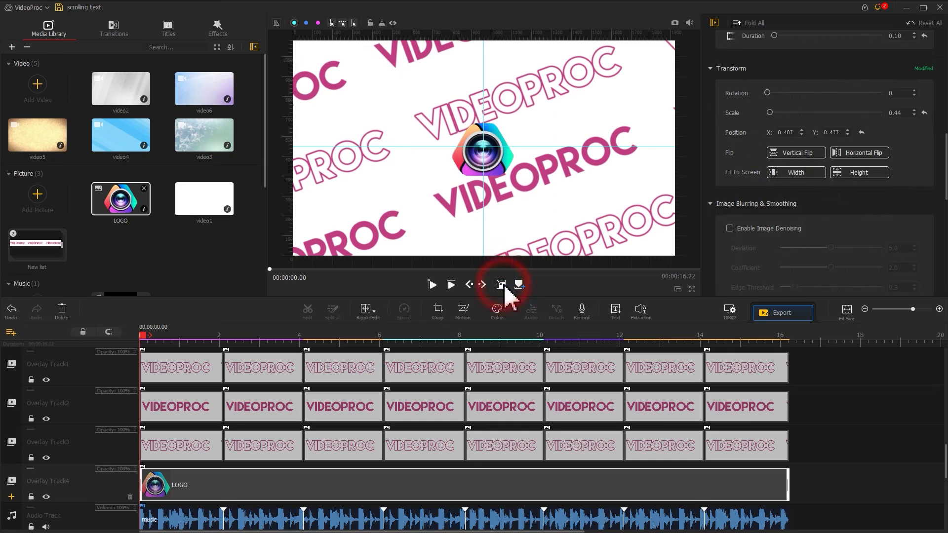
click(393, 23)
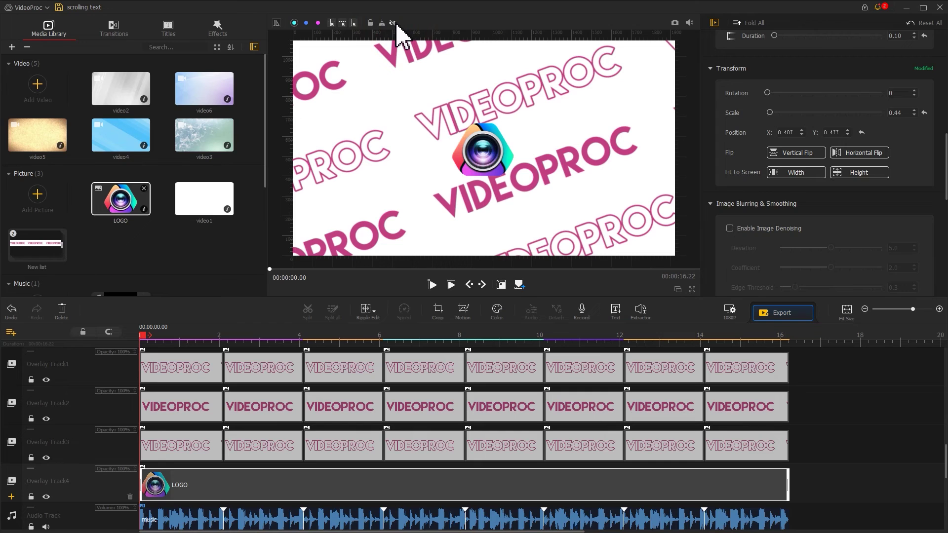
click(144, 358)
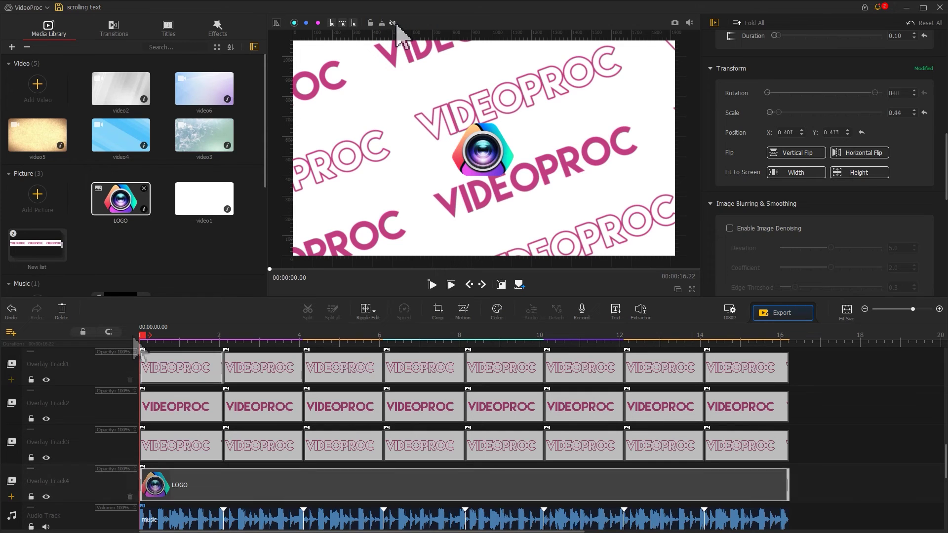
key(space)
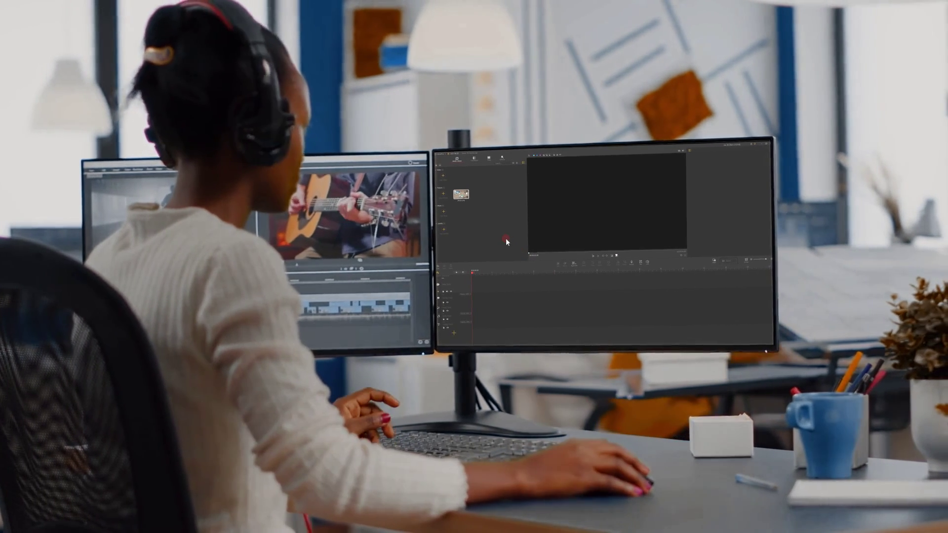
drag(467, 194, 462, 284)
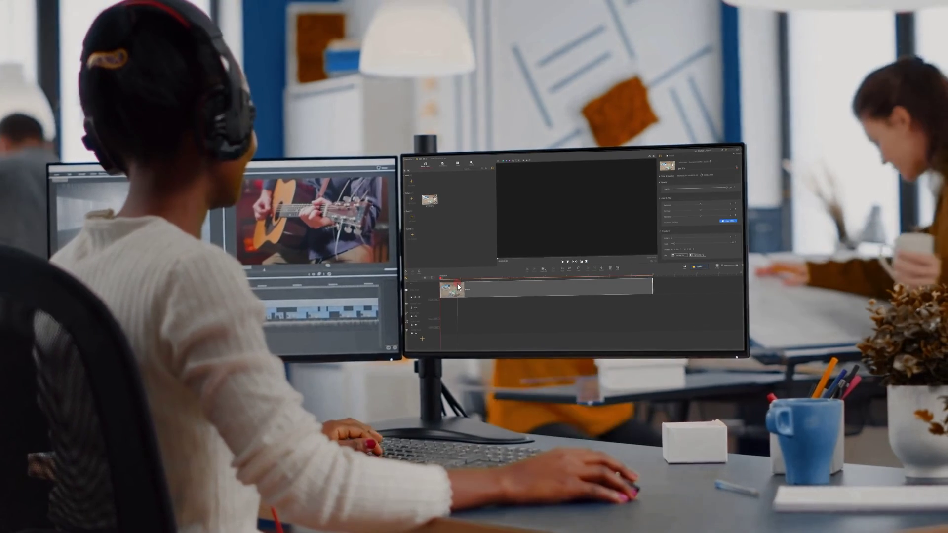